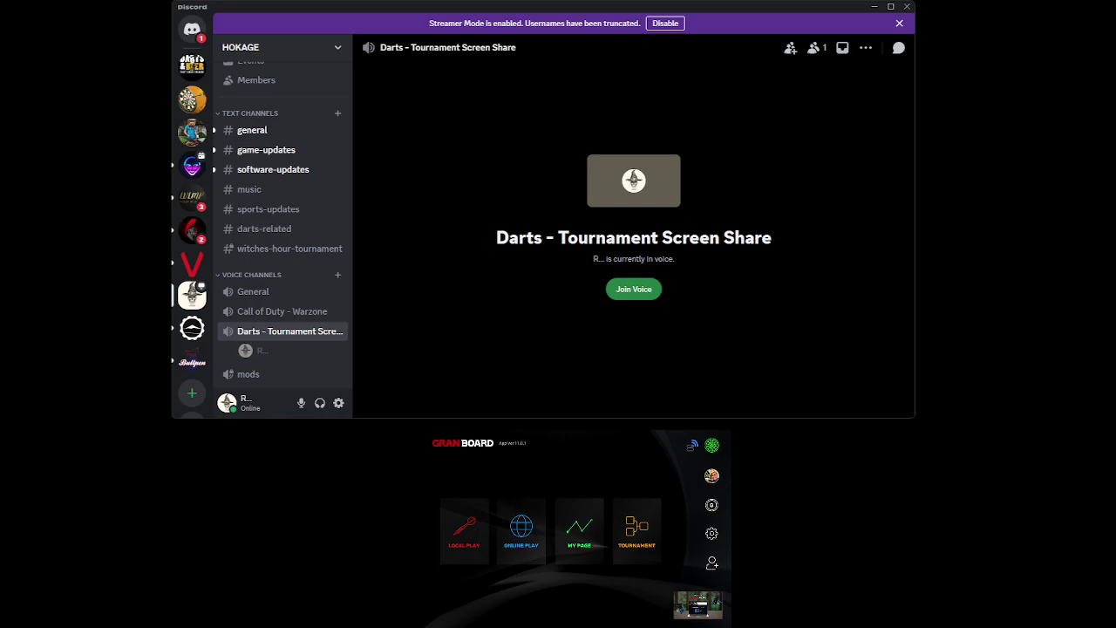
- Join the Darts - Tournament Screen Share voice channel and bring up the Screen Share picker
mouse_move(291, 349)
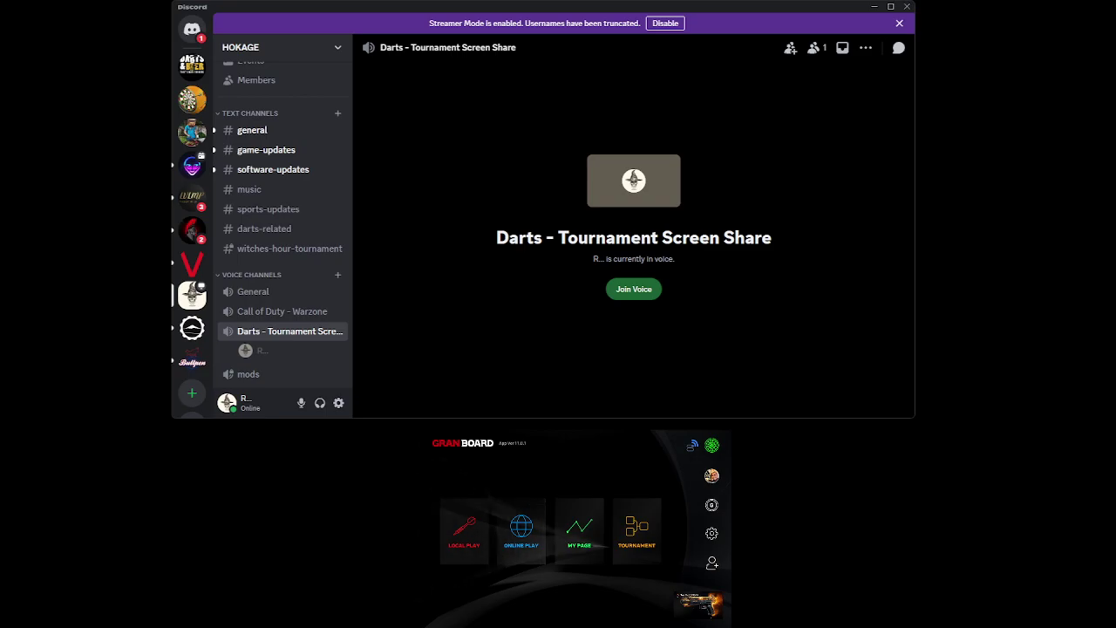
left_click(634, 288)
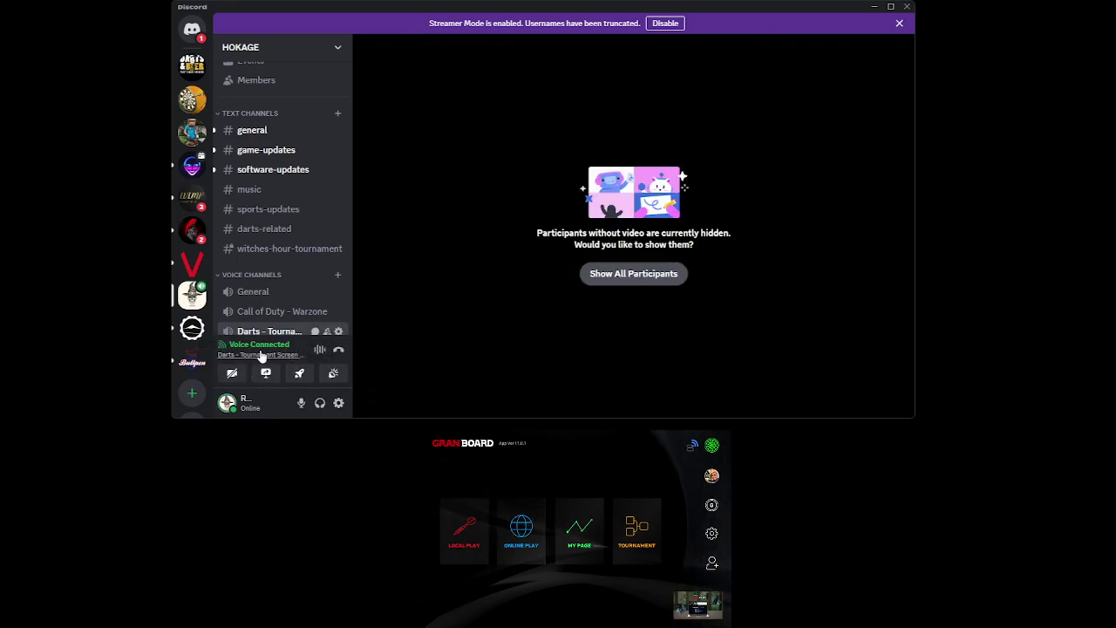
mouse_move(431, 359)
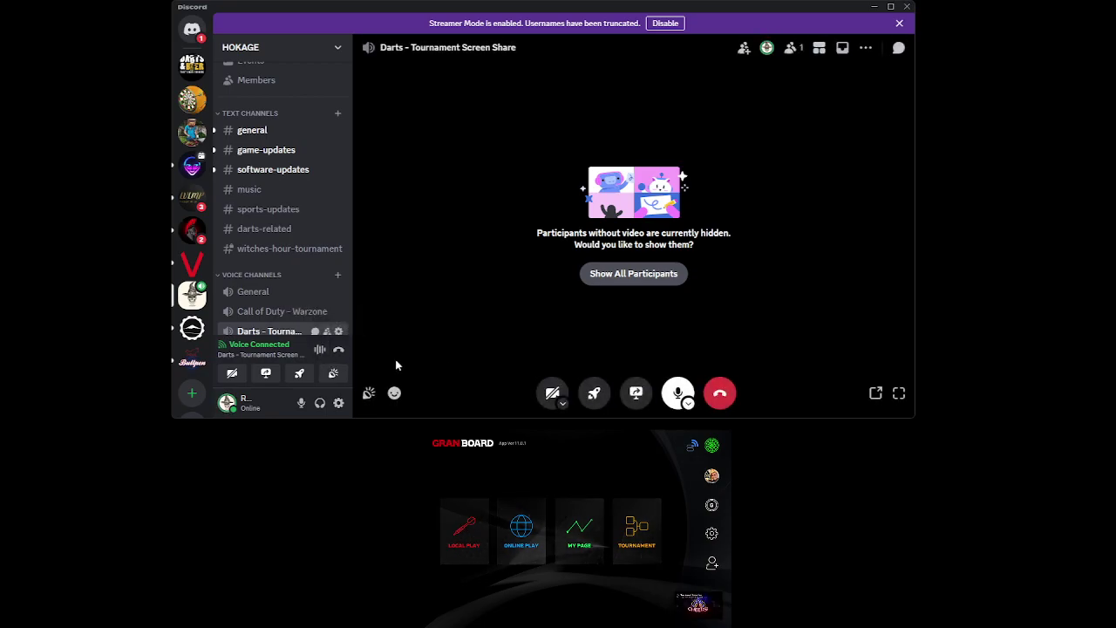
left_click(636, 394)
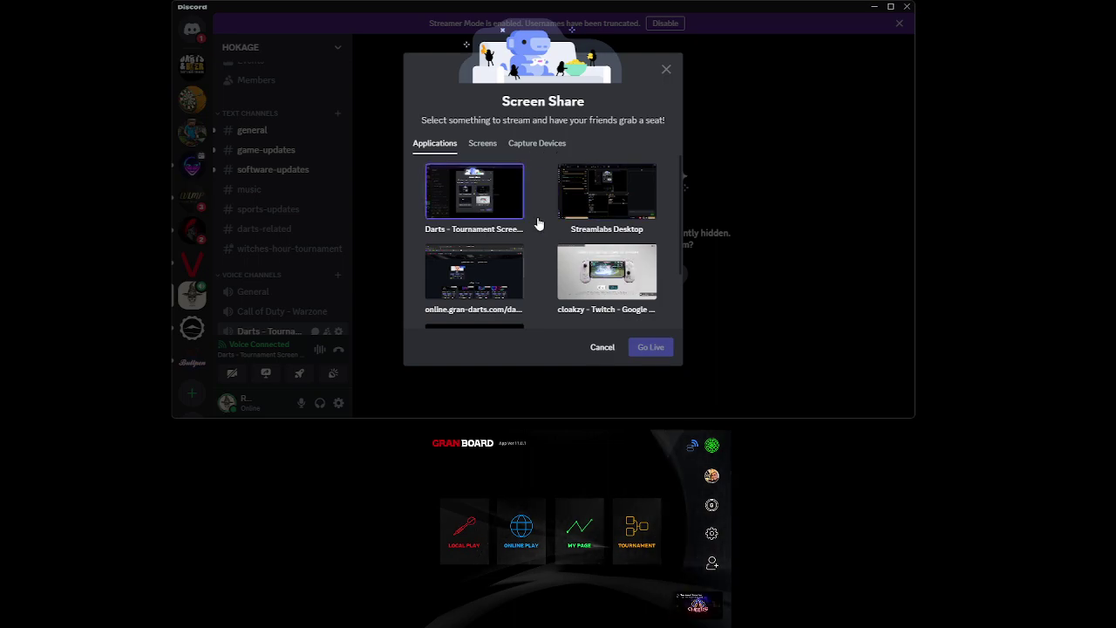
- Go live from the Game Capture HD60 S capture device at 720p 30fps
left_click(541, 146)
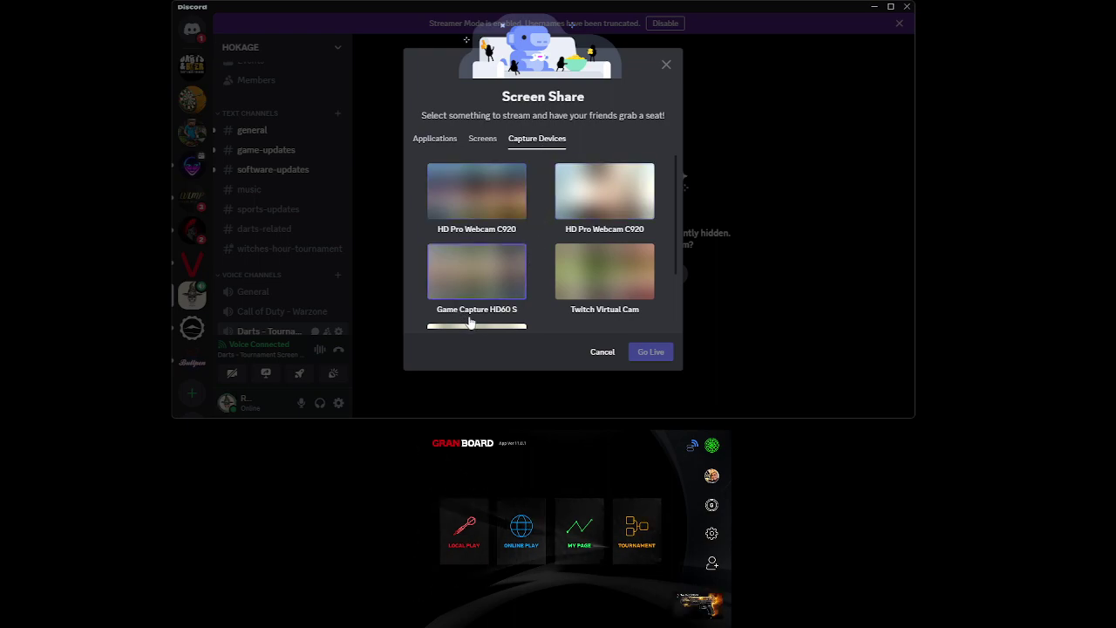
left_click(474, 272)
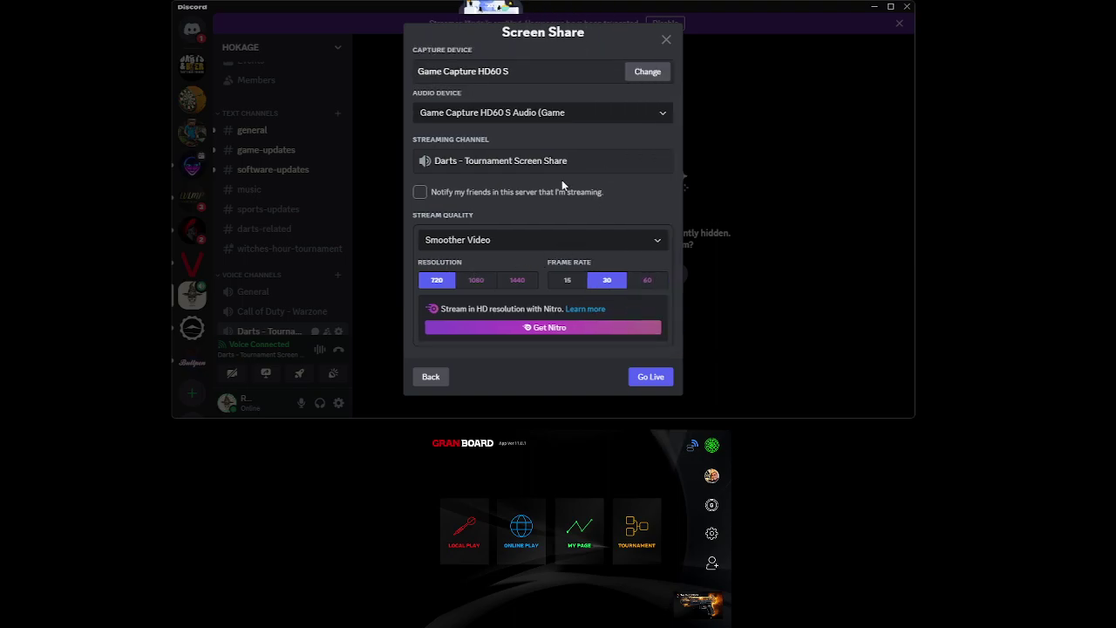
left_click(652, 376)
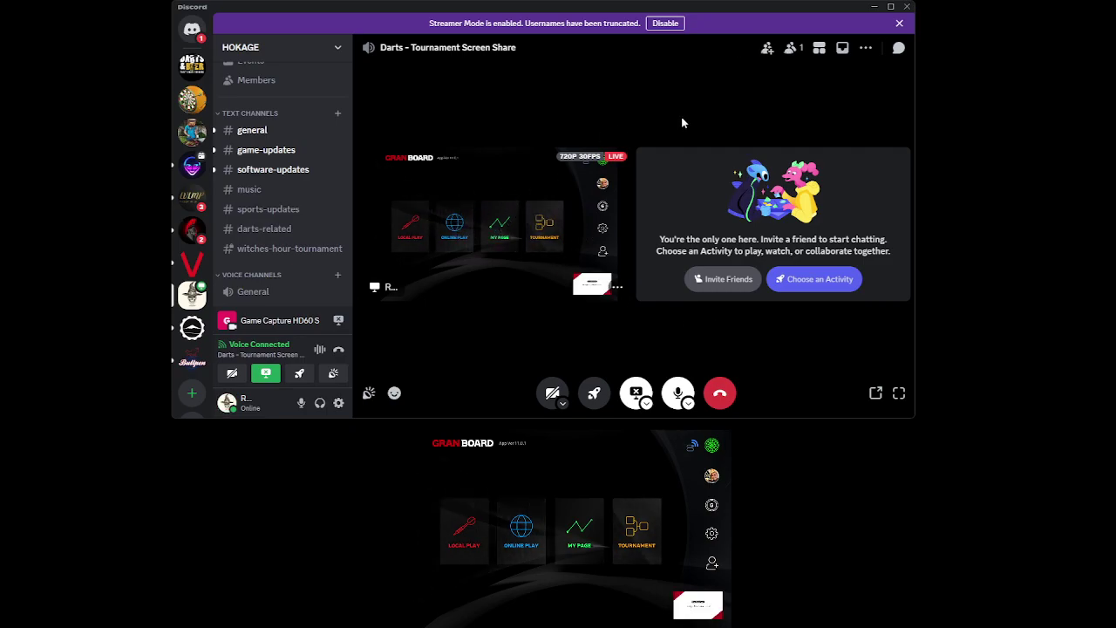
left_click(866, 47)
left_click(893, 73)
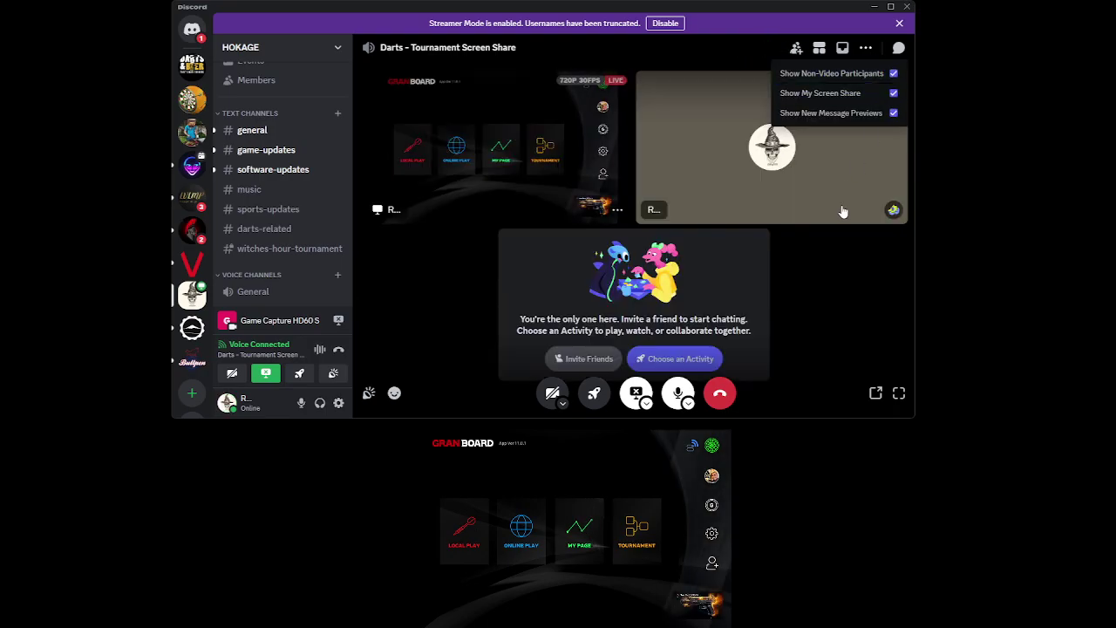
left_click(847, 296)
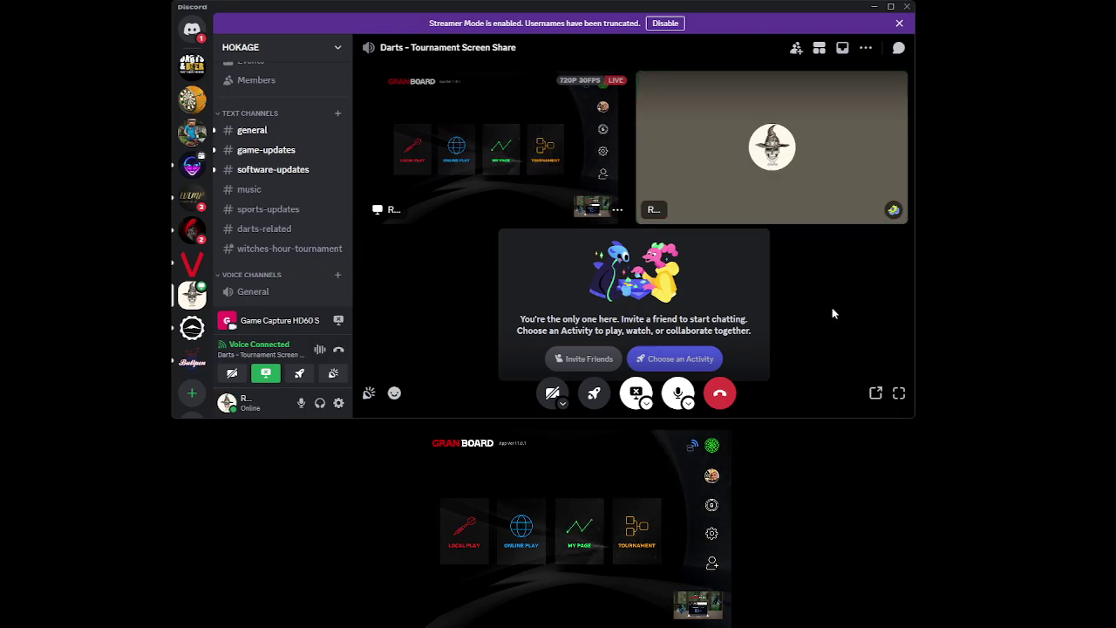
left_click(866, 48)
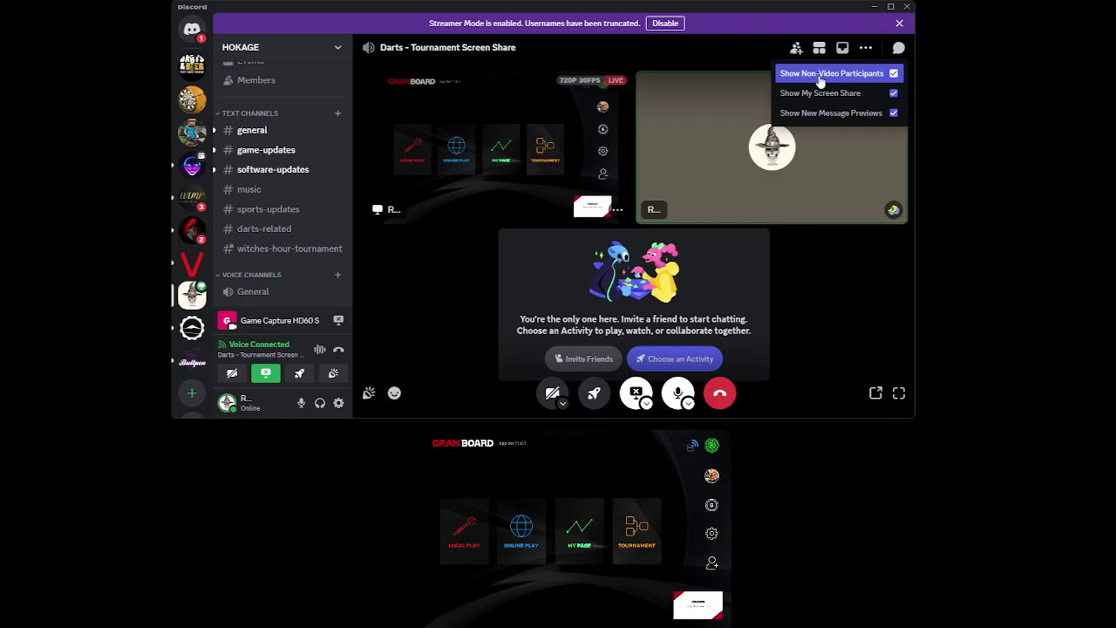
left_click(891, 75)
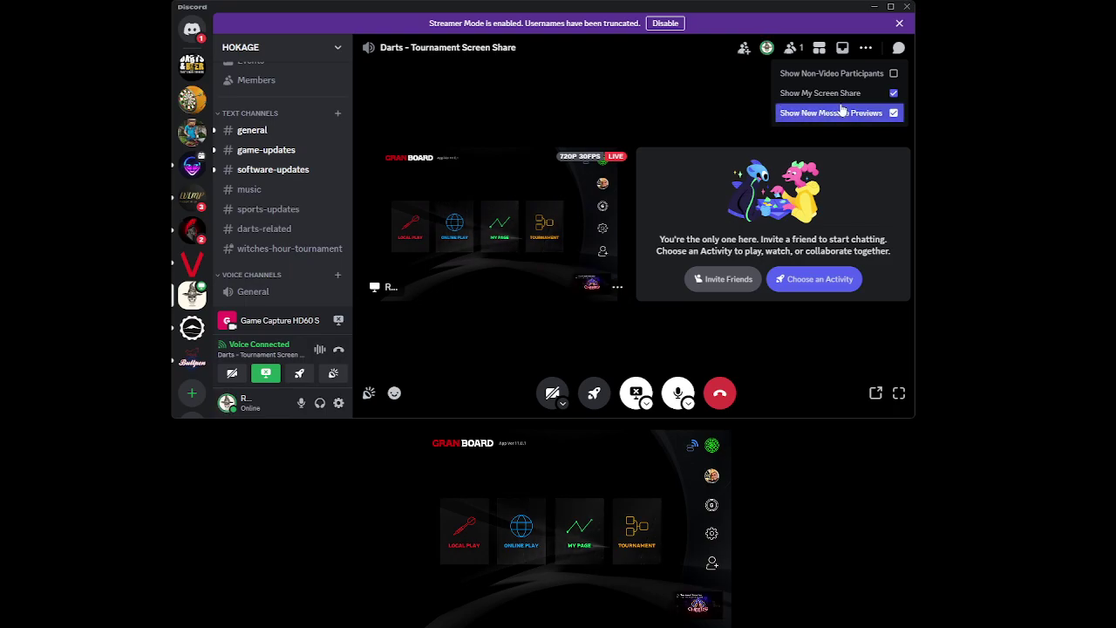
- Keep your own stream preview shown by cancelling the Show My Screen Share toggle
left_click(892, 93)
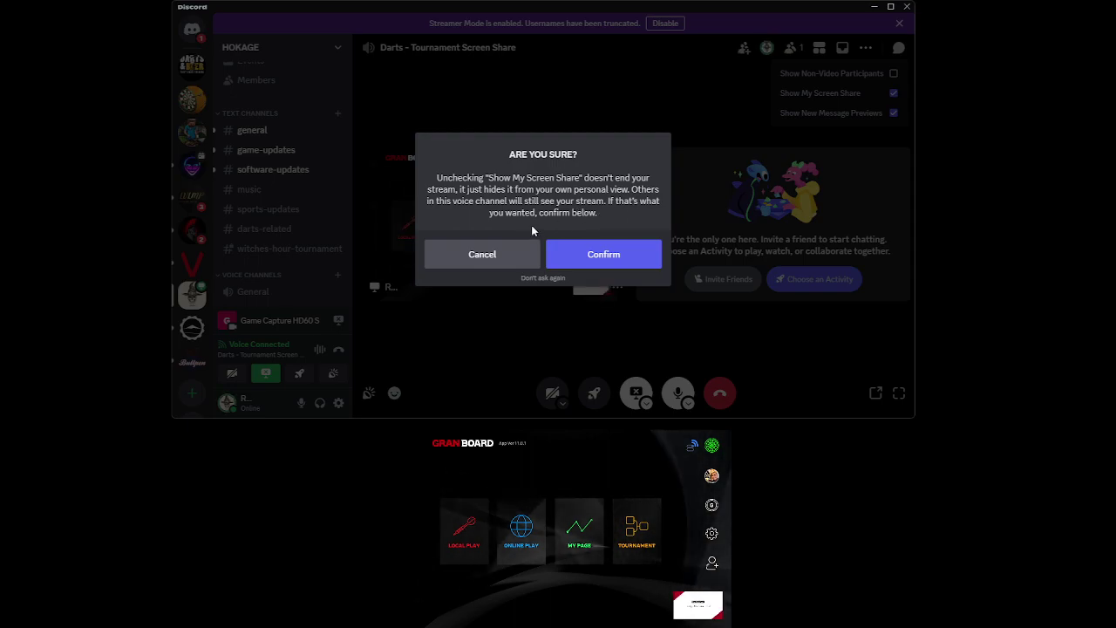
left_click(496, 253)
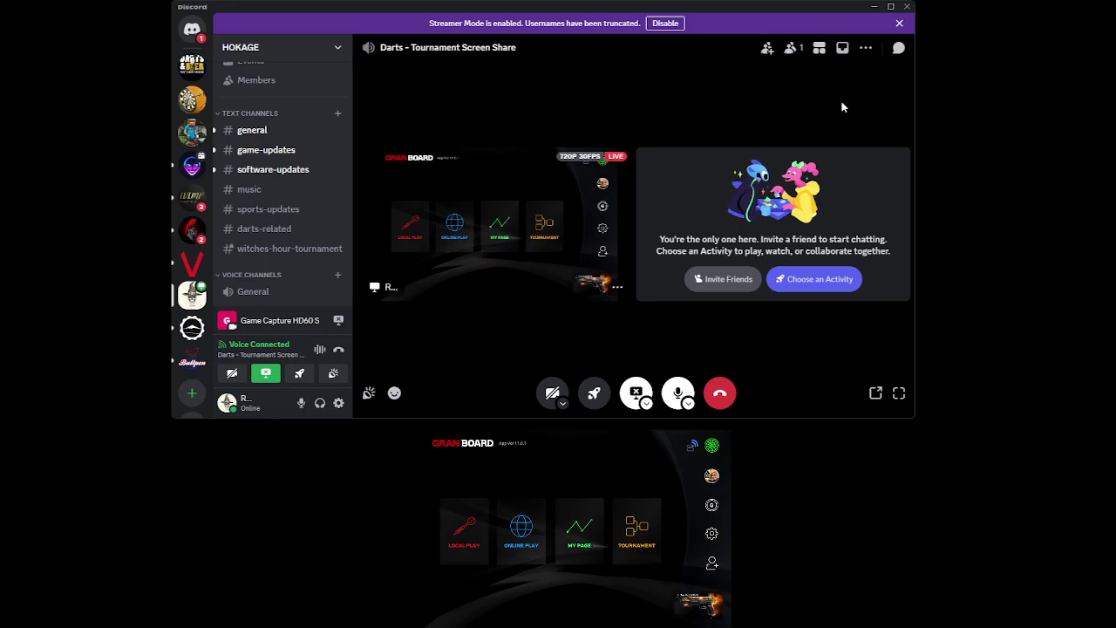
- Open the voice channel's text chat and send the message 'hi'
left_click(898, 49)
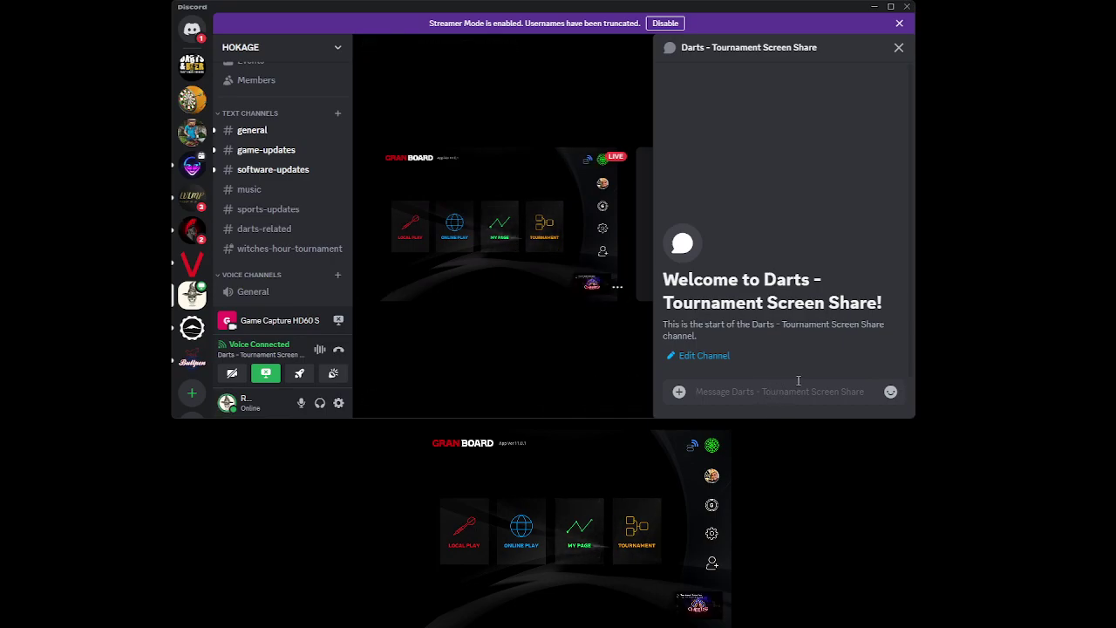
type("hi")
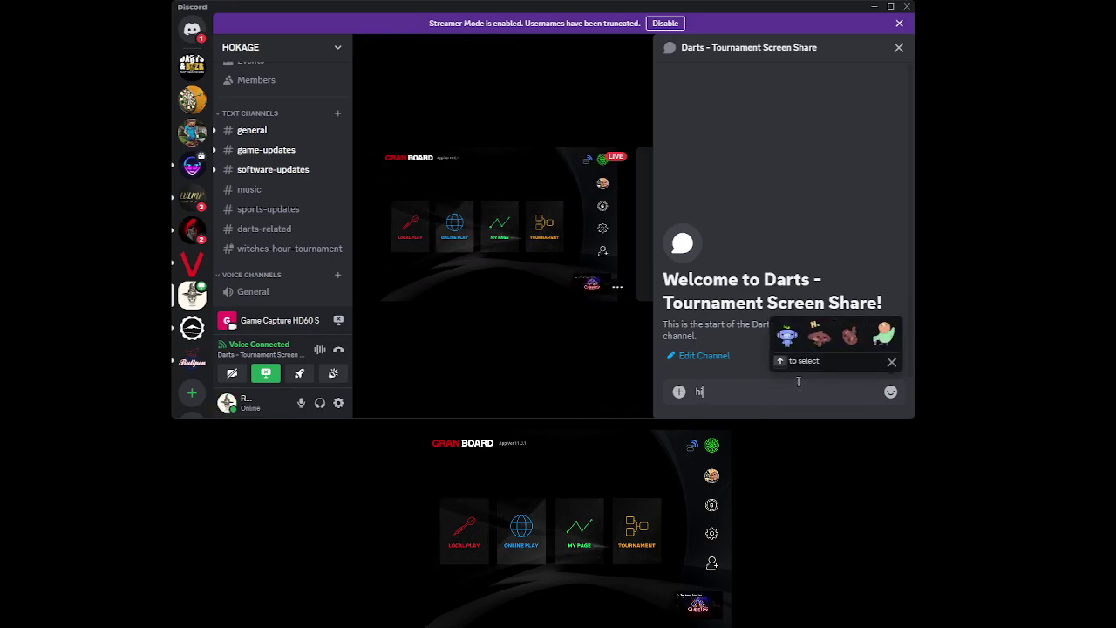
key("Return")
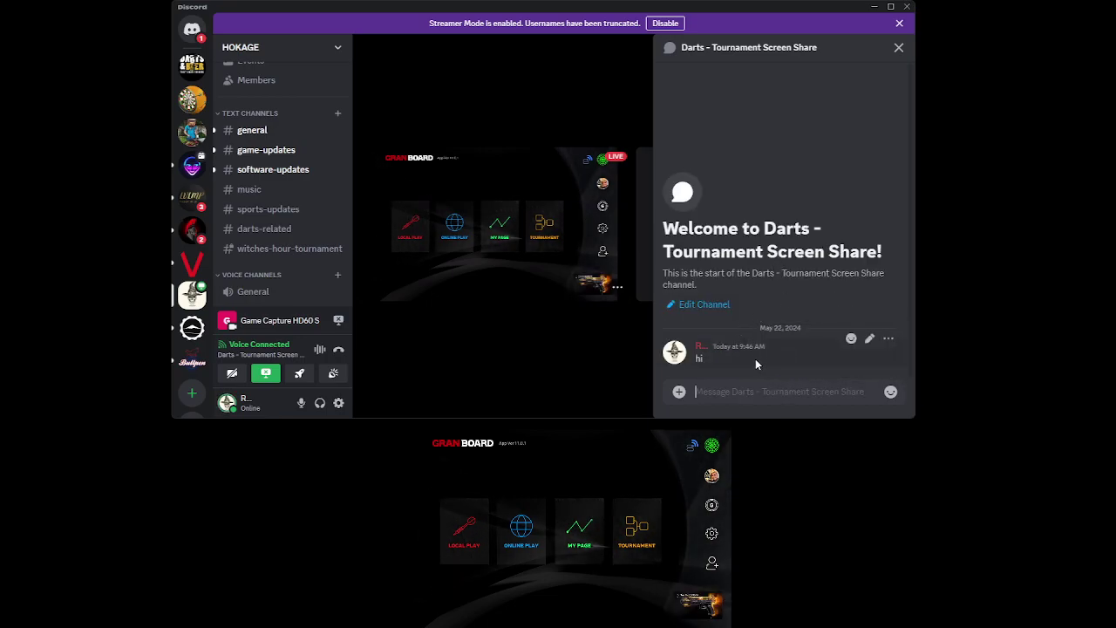
- Close the chat panel and reopen it beside the stream
mouse_move(600, 118)
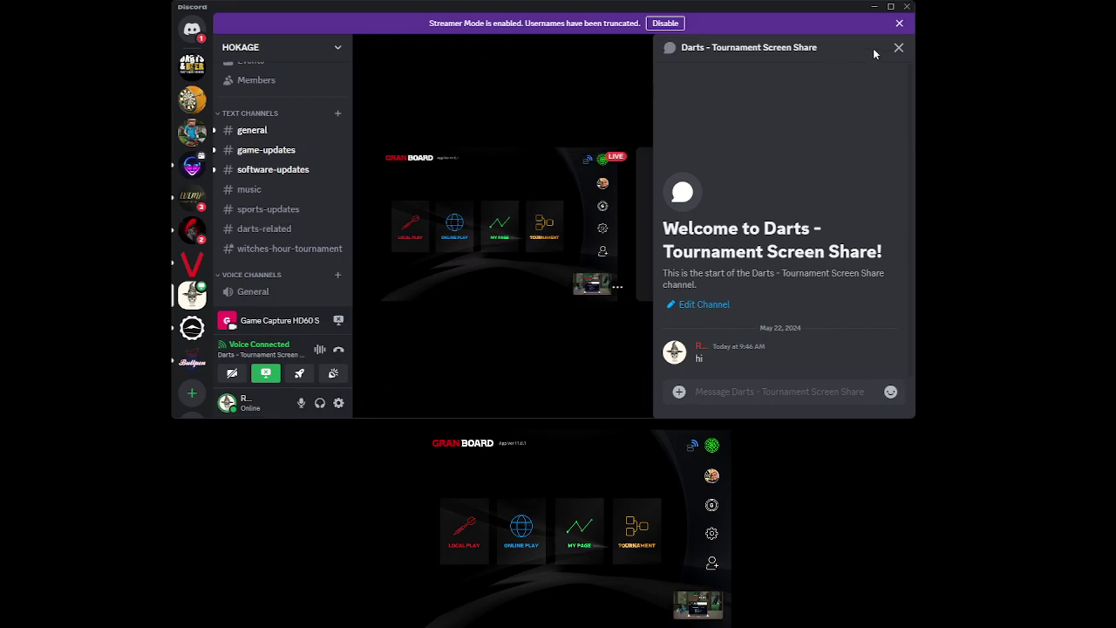
left_click(899, 48)
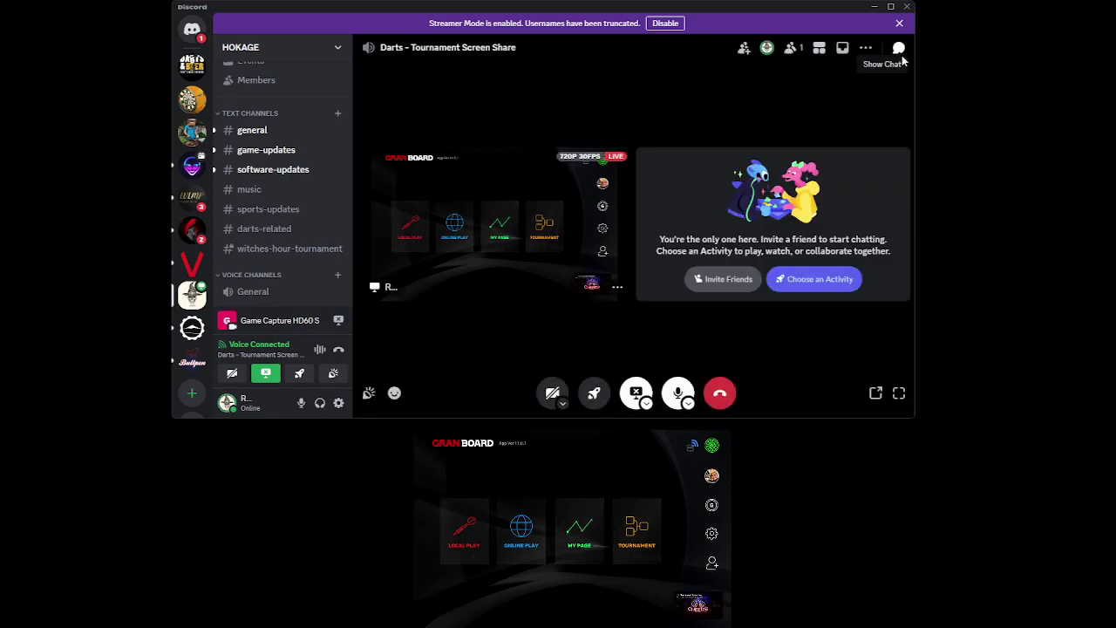
left_click(898, 47)
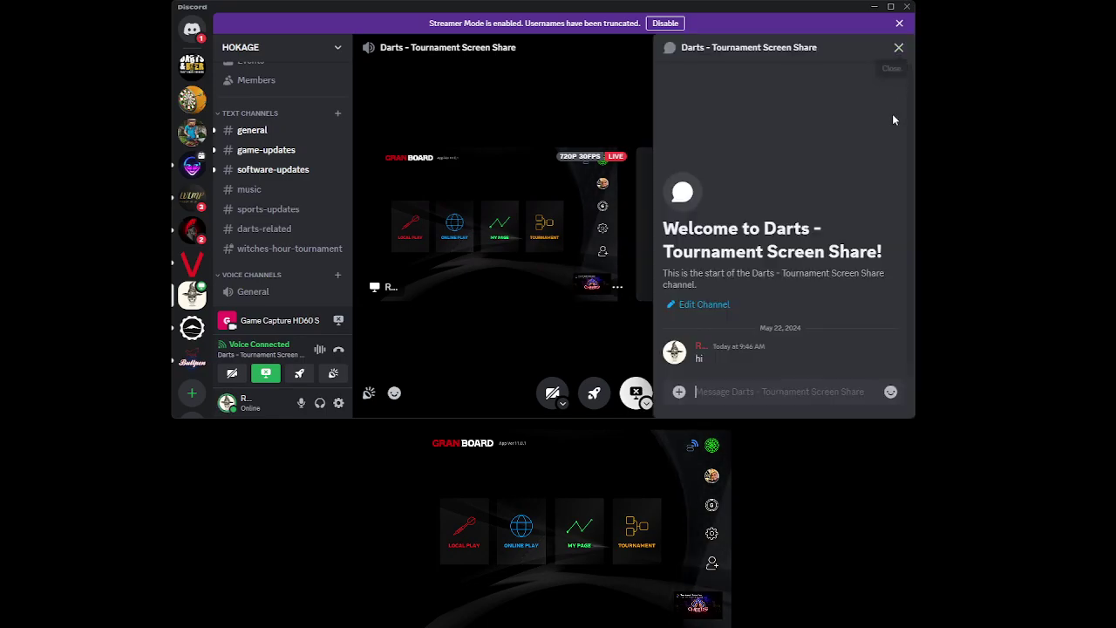
- Close the chat, mute then unmute the microphone, and dismiss the stream options menu
left_click(899, 49)
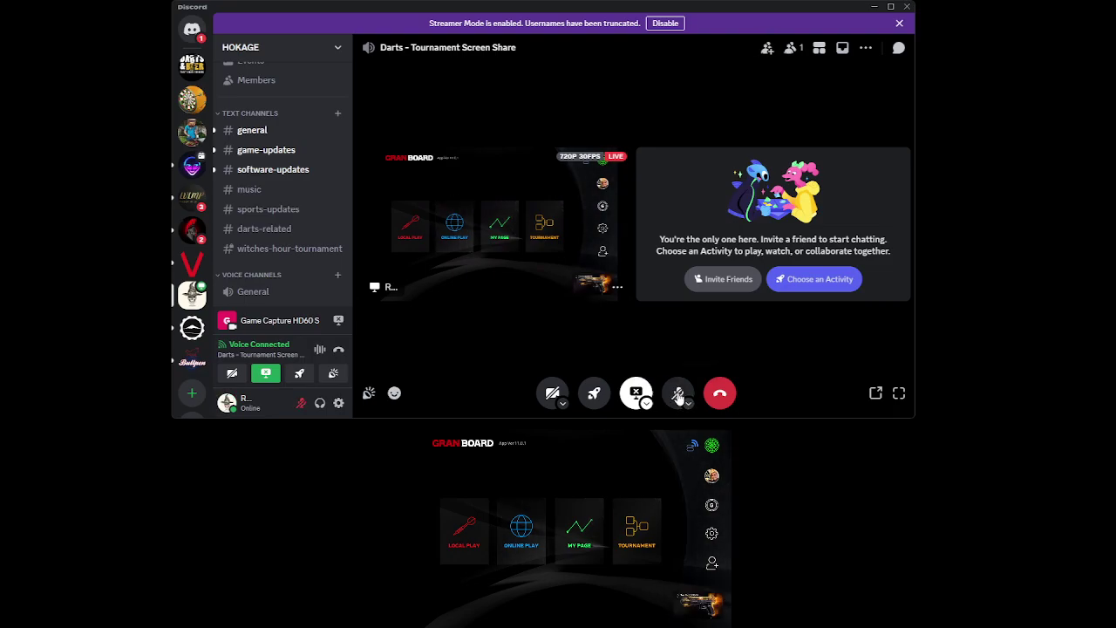
left_click(678, 394)
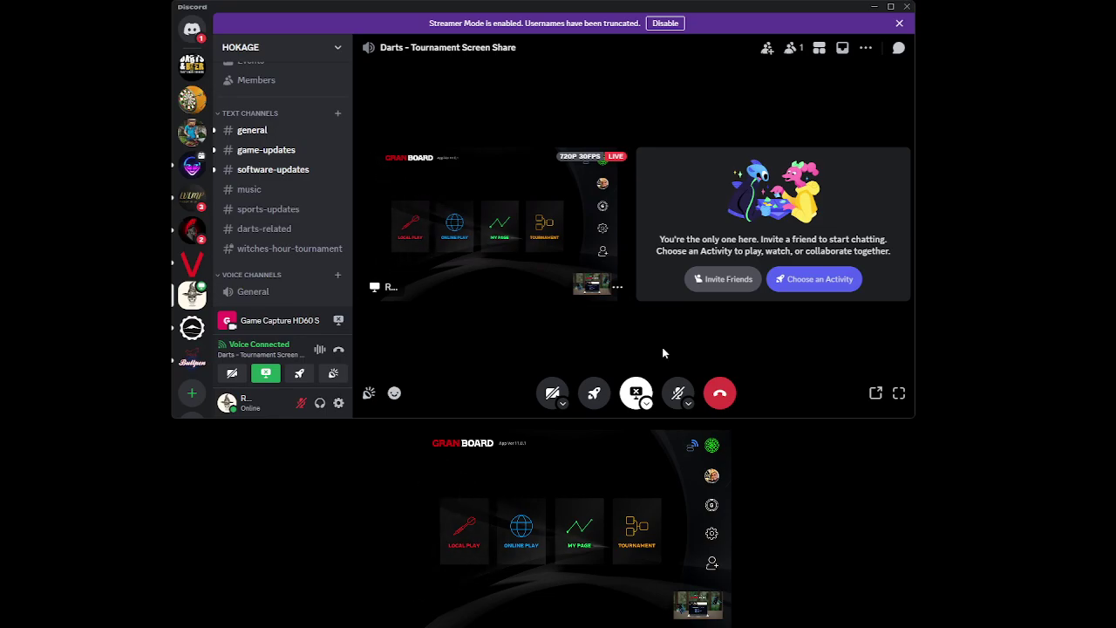
left_click(677, 391)
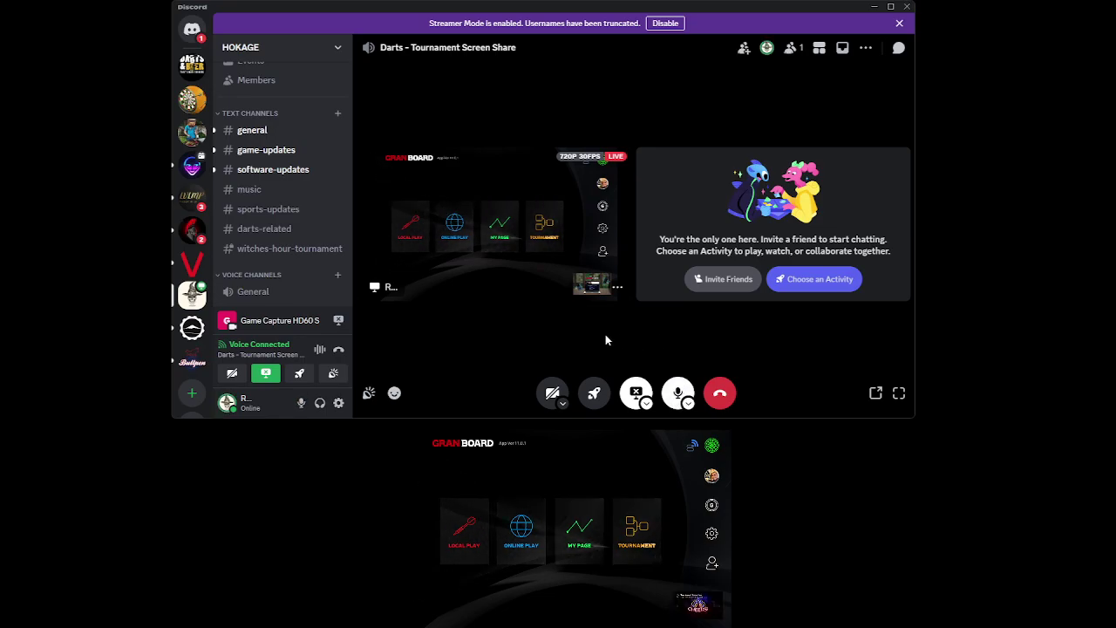
left_click(616, 290)
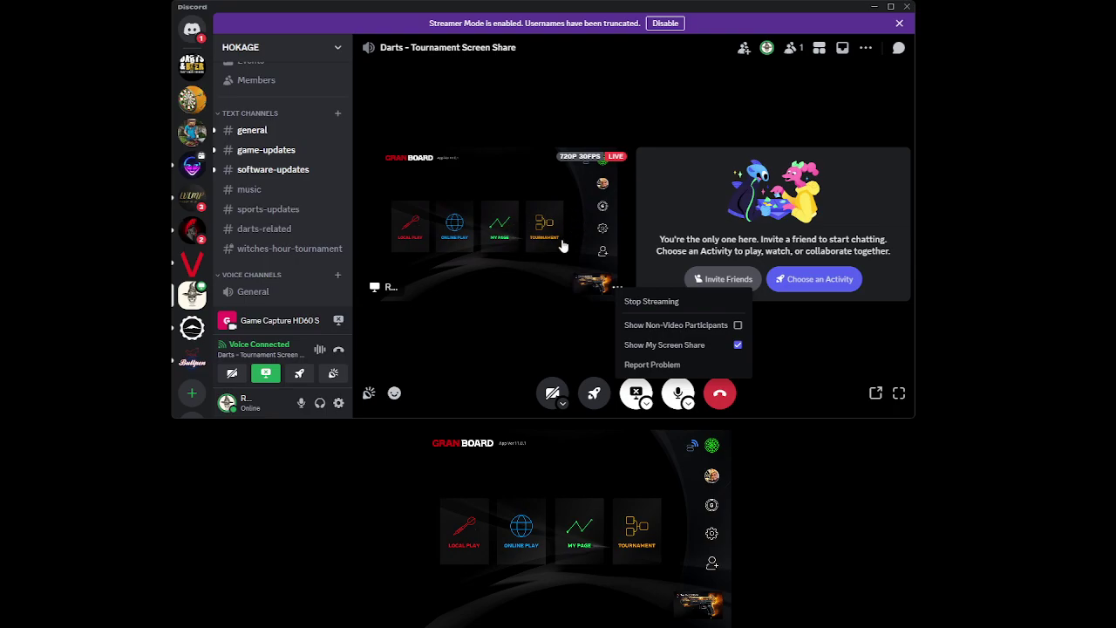
left_click(499, 344)
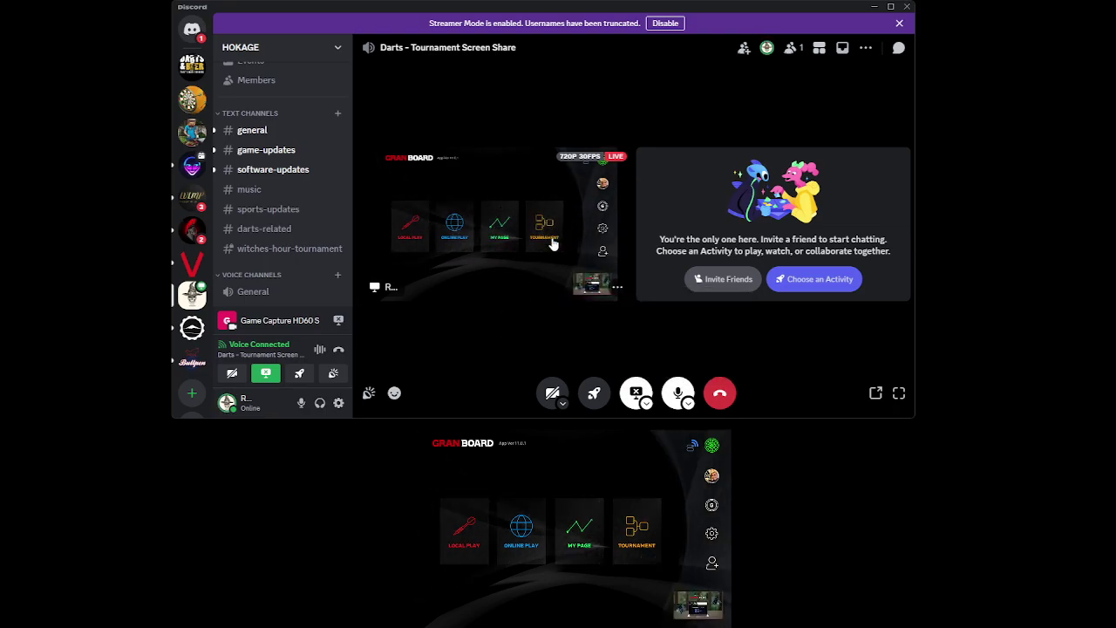